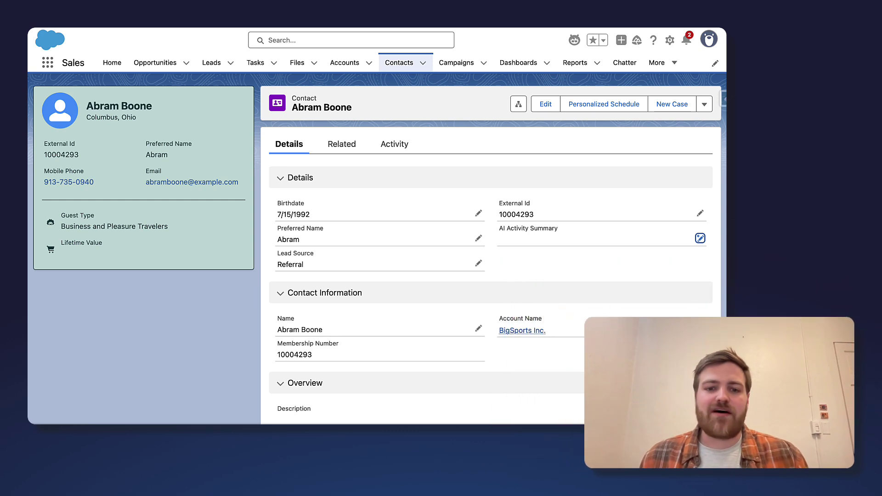
Review the contact's activity history, including upcoming tasks and past events and emails.
{"action": "left_click", "coordinate": [395, 144]}
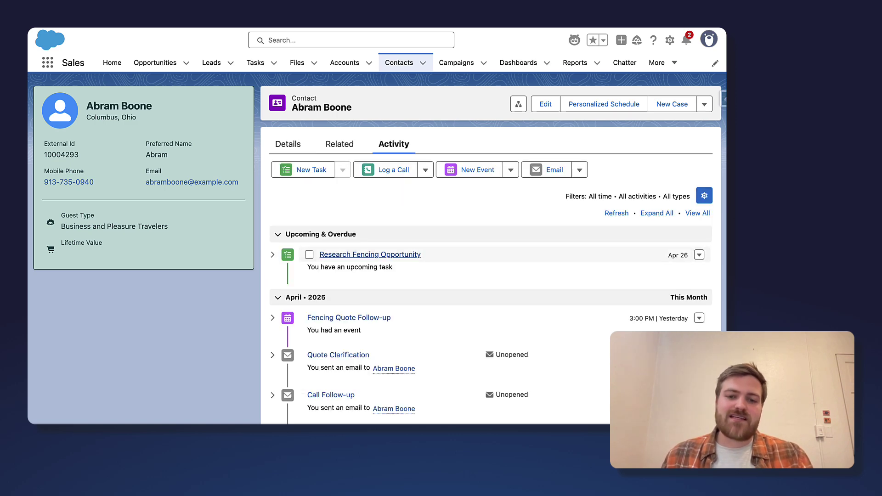
{"action": "scroll", "coordinate": [460, 322], "scroll_direction": "down", "scroll_amount": 3}
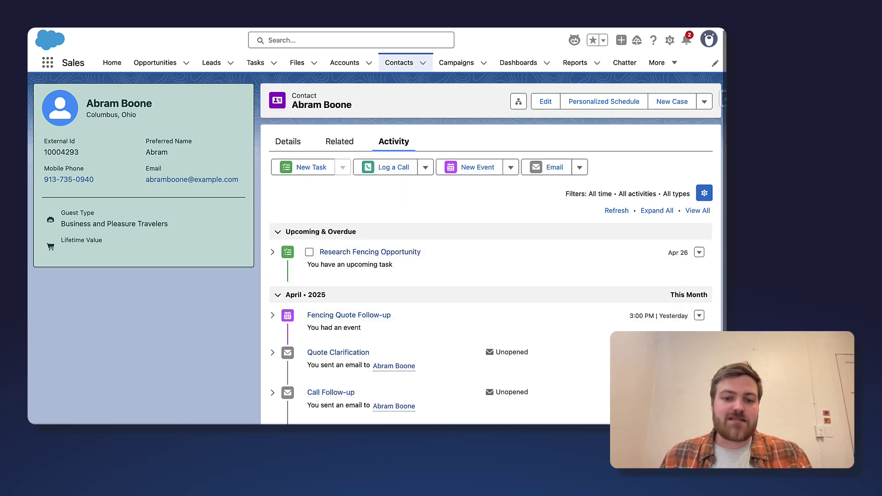
{"action": "scroll", "coordinate": [490, 249], "scroll_direction": "up", "scroll_amount": 3}
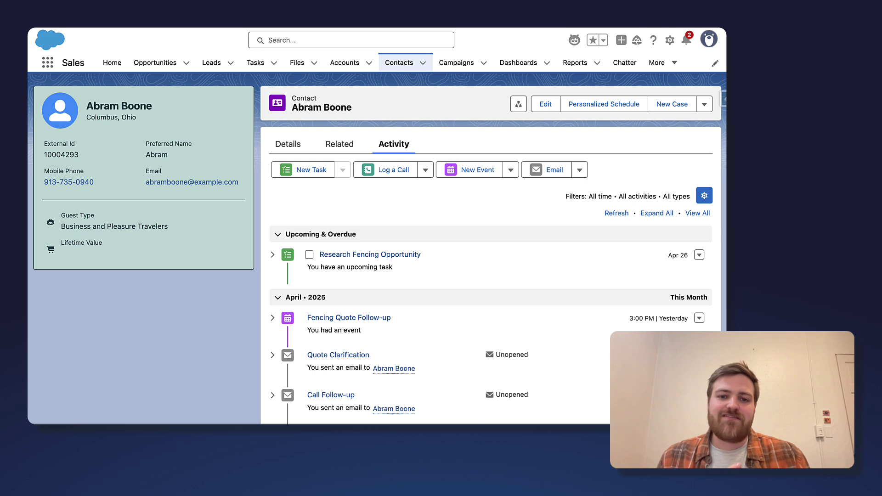
Generate the contact's AI Activity Summary with Einstein, use the suggested text in the field, and save the record.
{"action": "left_click", "coordinate": [288, 144]}
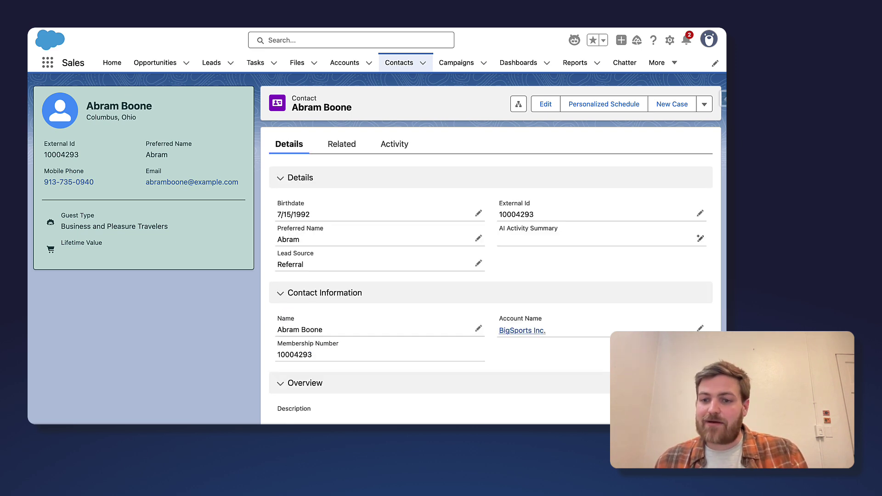
{"action": "left_click", "coordinate": [700, 238]}
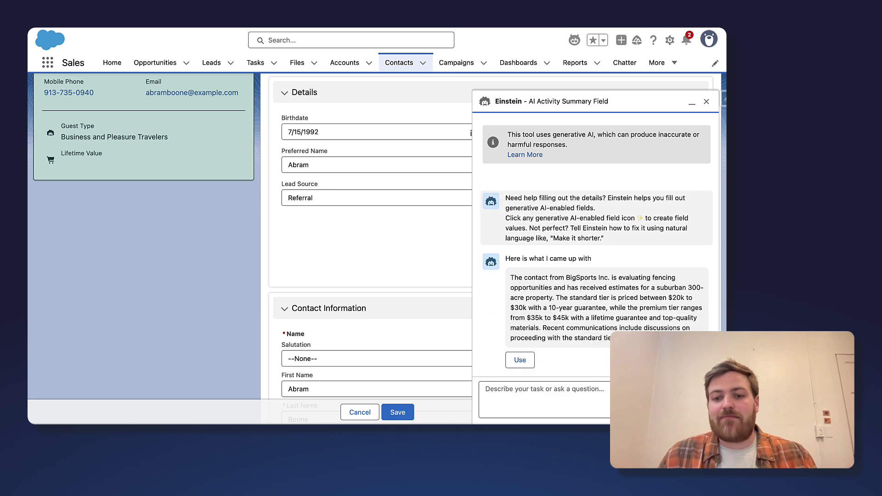
{"action": "left_click", "coordinate": [520, 361]}
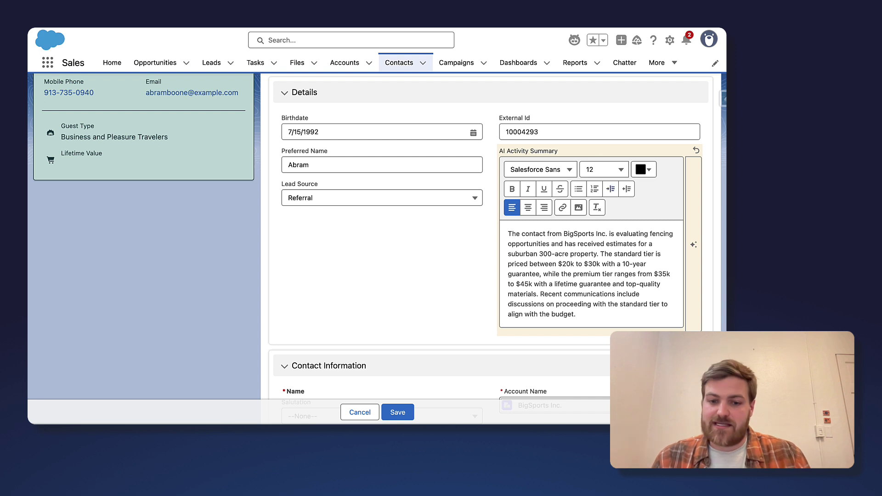
{"action": "left_click", "coordinate": [398, 413]}
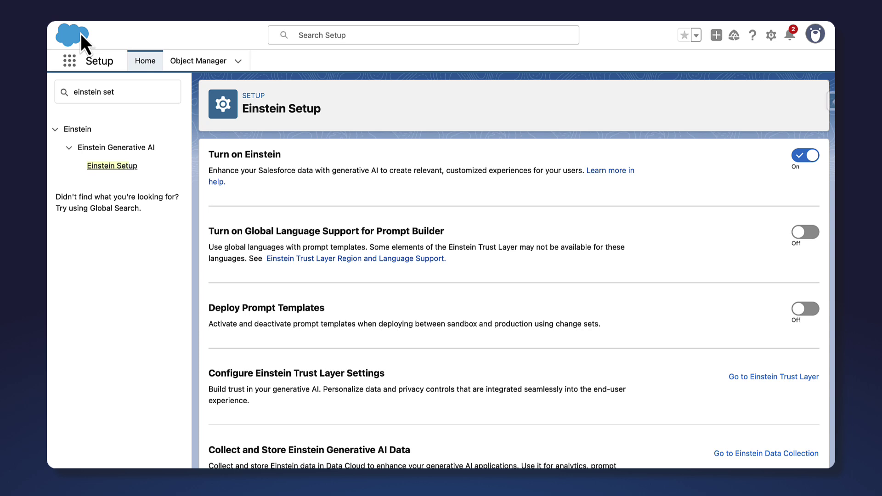
Find the Contact object in Object Manager and open its Fields & Relationships.
{"action": "left_click", "coordinate": [199, 63]}
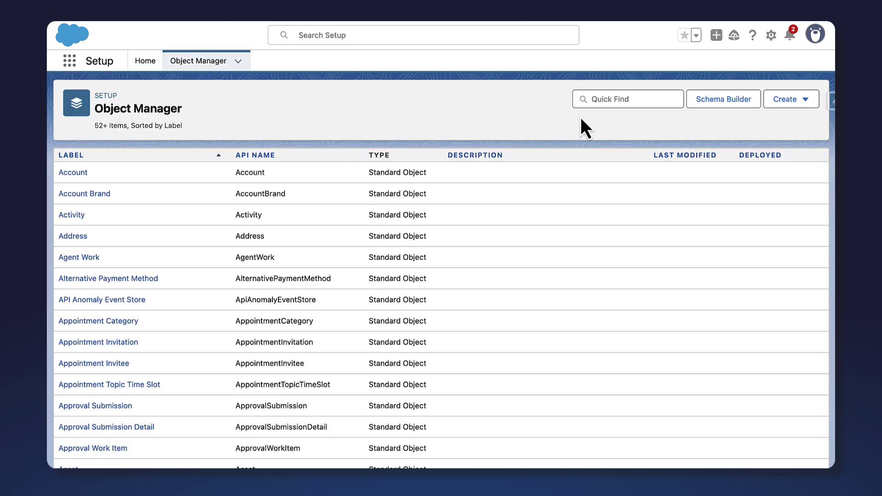
{"action": "left_click", "coordinate": [606, 101]}
{"action": "type", "text": "con"}
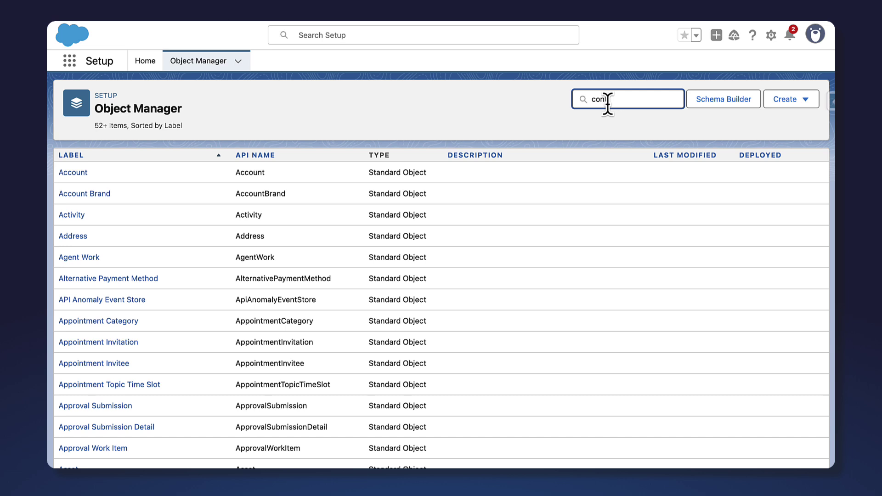
{"action": "type", "text": "t"}
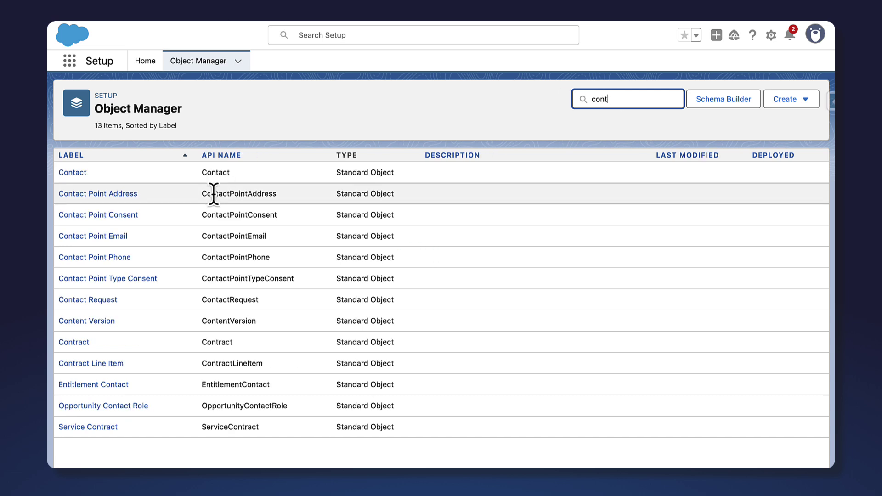
{"action": "left_click", "coordinate": [75, 173]}
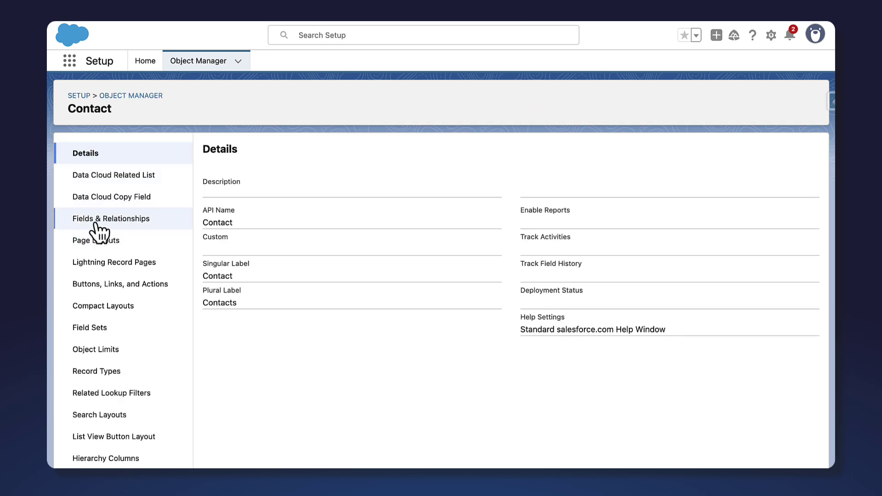
{"action": "left_click", "coordinate": [96, 225]}
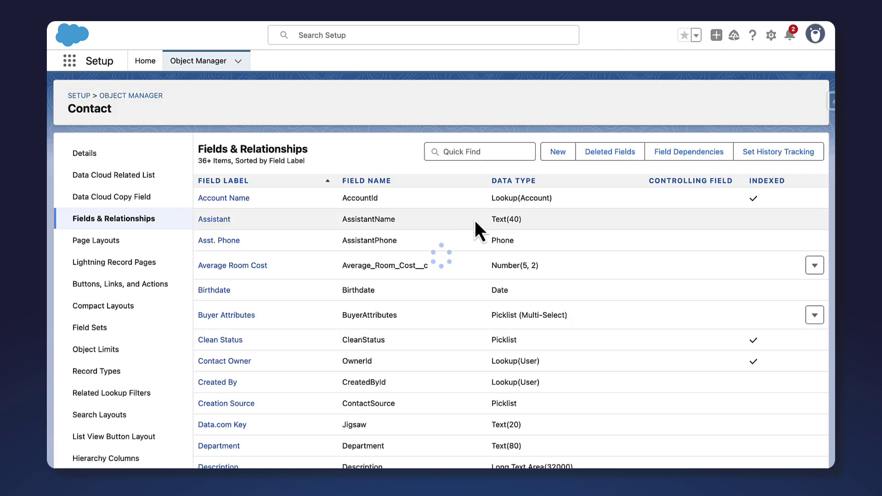
Start a new custom field on Contact with the data type Text Area (Rich).
{"action": "left_click", "coordinate": [554, 149]}
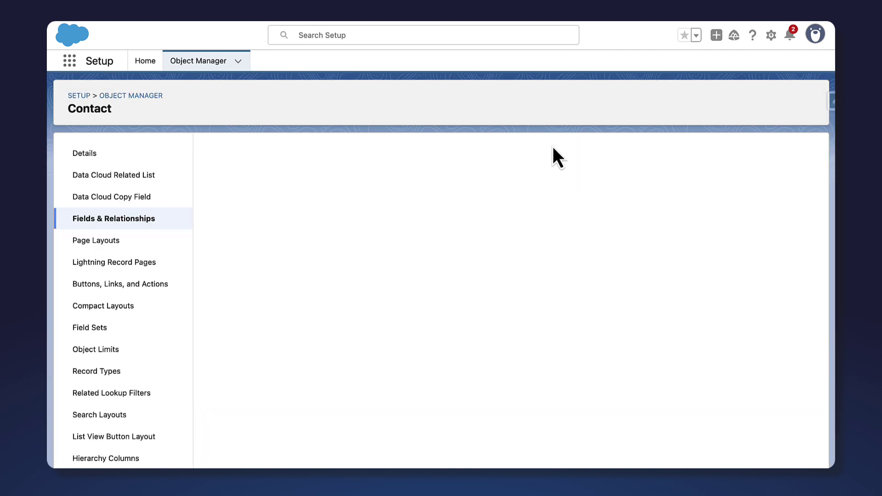
{"action": "left_click", "coordinate": [589, 153]}
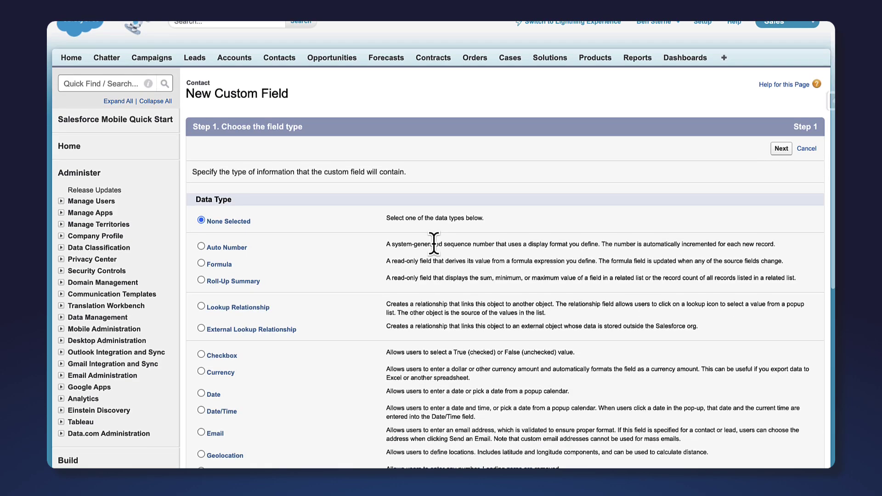
{"action": "scroll", "coordinate": [435, 247], "scroll_direction": "down", "scroll_amount": 8}
{"action": "scroll", "coordinate": [350, 264], "scroll_direction": "up", "scroll_amount": 1}
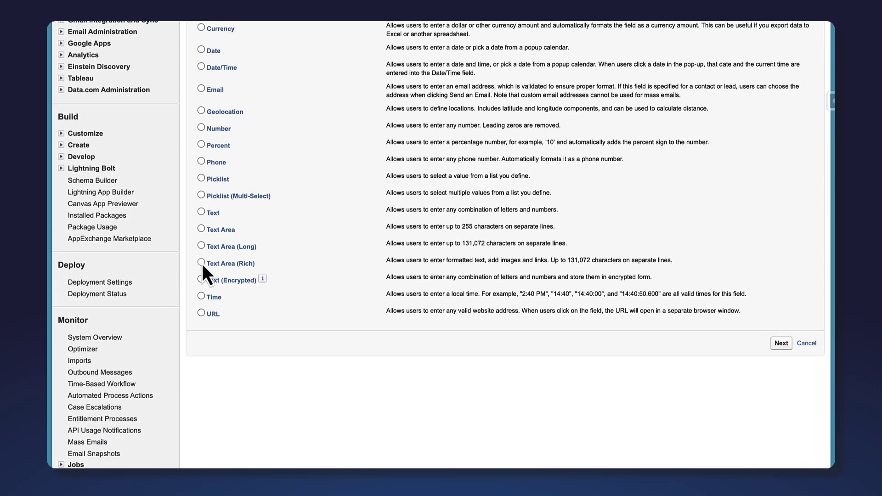
{"action": "scroll", "coordinate": [202, 263], "scroll_direction": "up", "scroll_amount": 2}
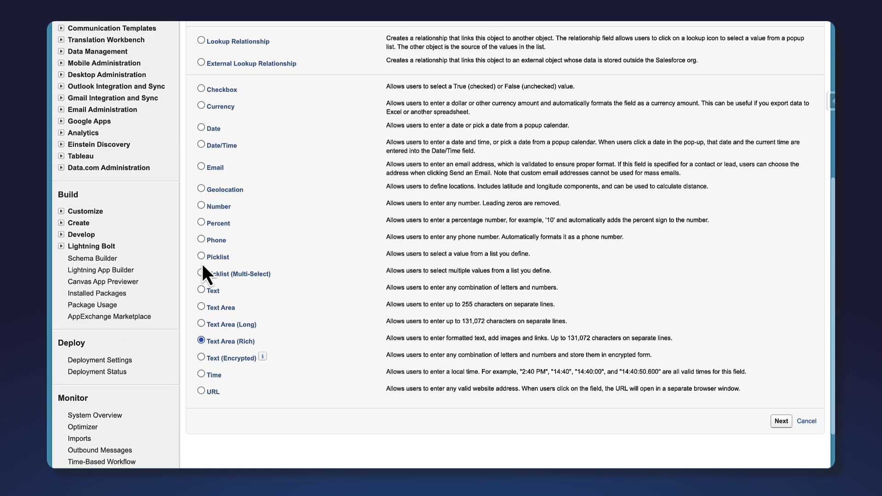
{"action": "left_click", "coordinate": [781, 421]}
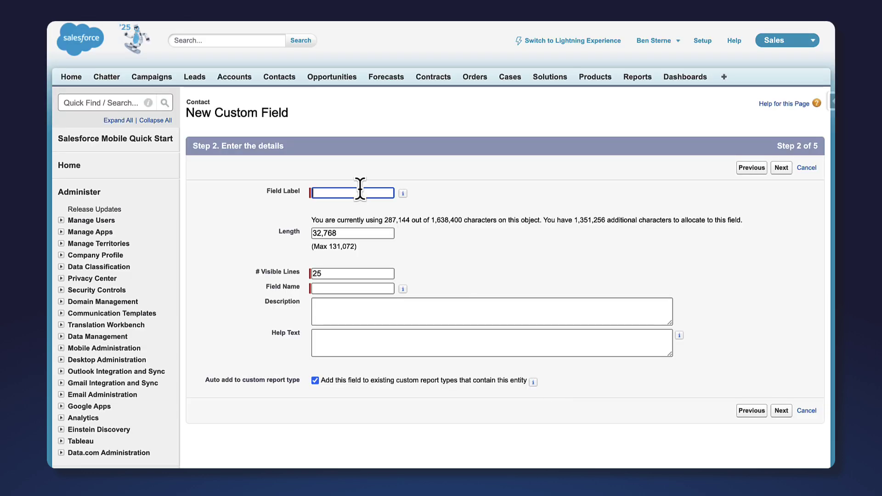
Label the field Activity Summary and save it with the default field-level security and page layouts.
{"action": "type", "text": "Activity Summary"}
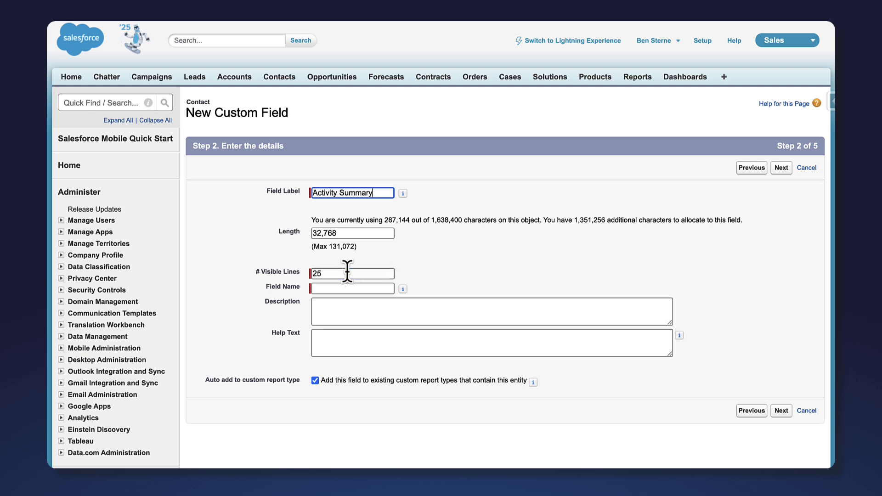
{"action": "left_click", "coordinate": [348, 273]}
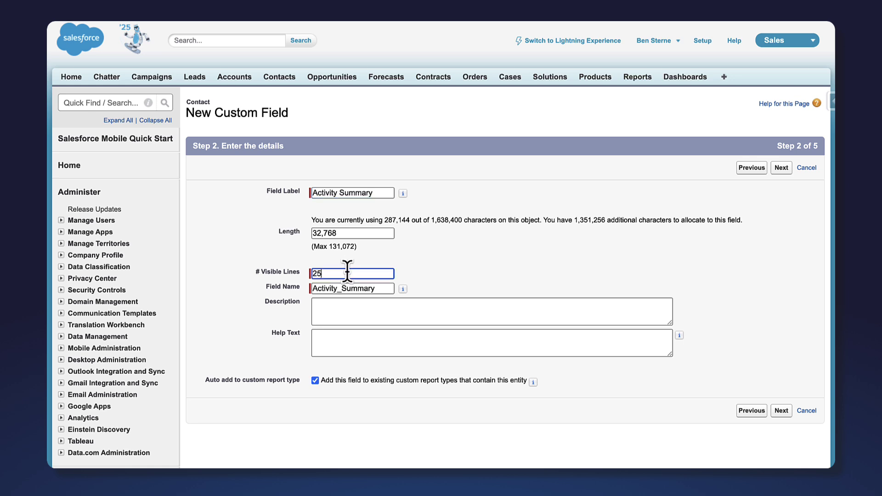
{"action": "left_click", "coordinate": [780, 168]}
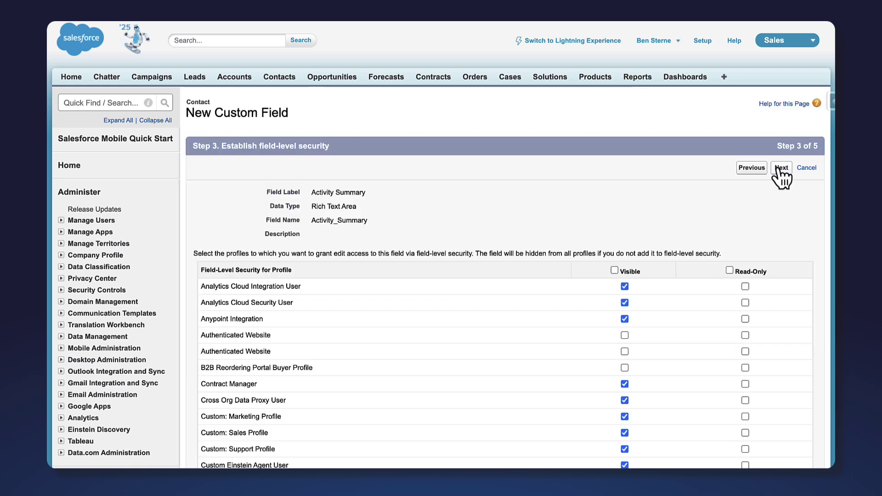
{"action": "left_click", "coordinate": [780, 168]}
{"action": "left_click", "coordinate": [779, 168]}
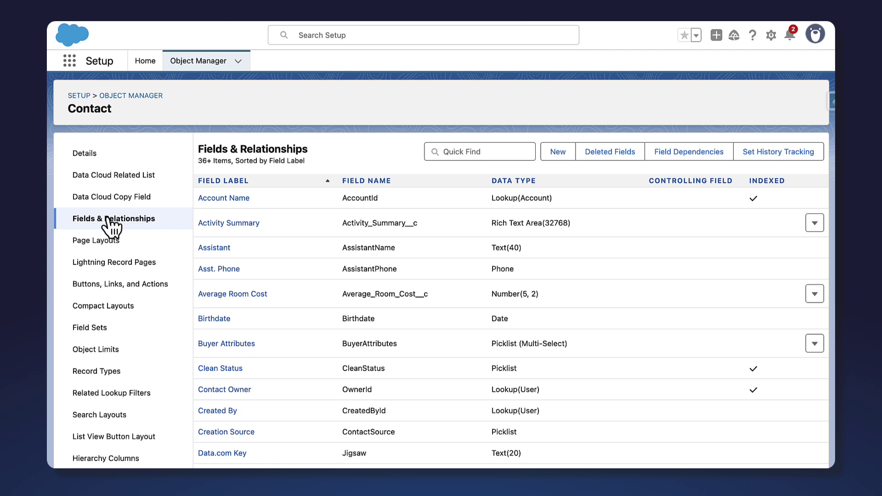
Search the Setup home for "prompt" and open Prompt Builder.
{"action": "left_click", "coordinate": [145, 66]}
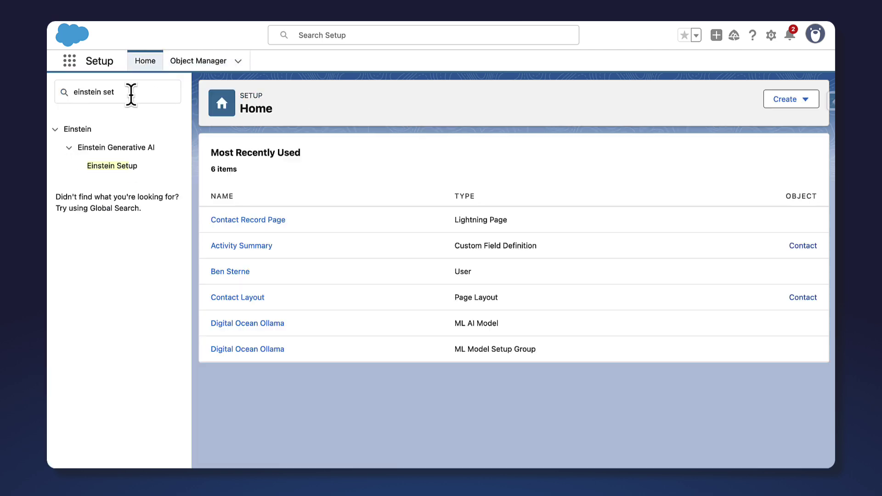
{"action": "left_click_drag", "start_coordinate": [130, 93], "coordinate": [69, 91]}
{"action": "type", "text": "prompt"}
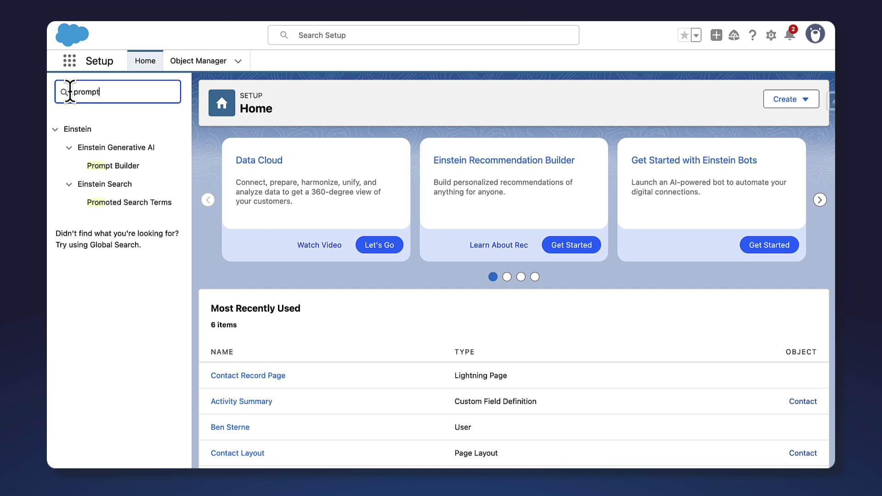
{"action": "left_click", "coordinate": [121, 165]}
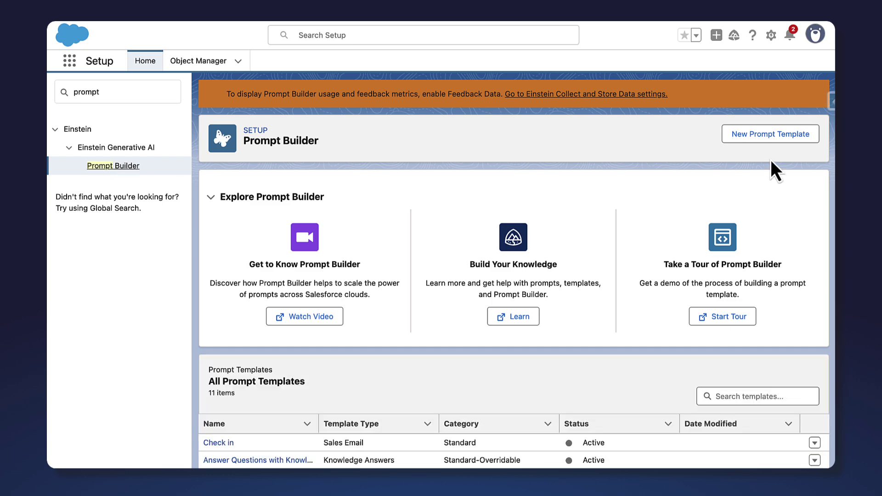
Start a new prompt template of type Field Generation named "Activity Summary for Contacts 2".
{"action": "left_click", "coordinate": [760, 137]}
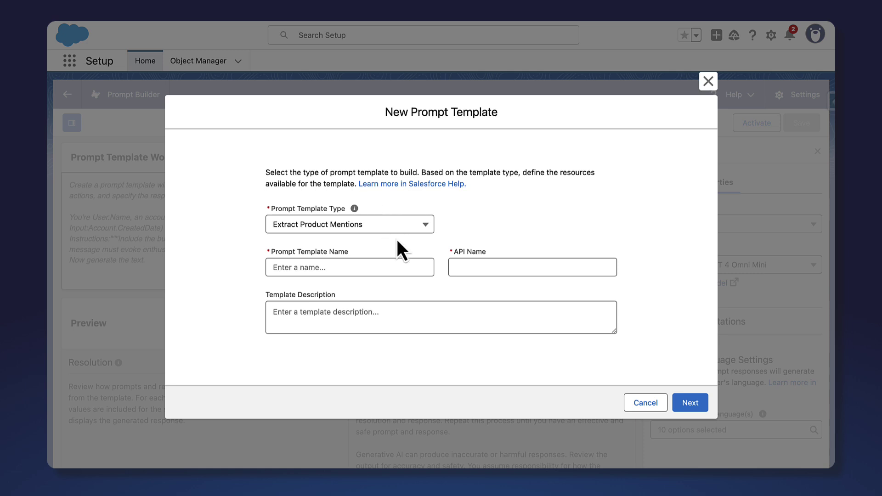
{"action": "left_click", "coordinate": [404, 226]}
{"action": "left_click", "coordinate": [309, 267]}
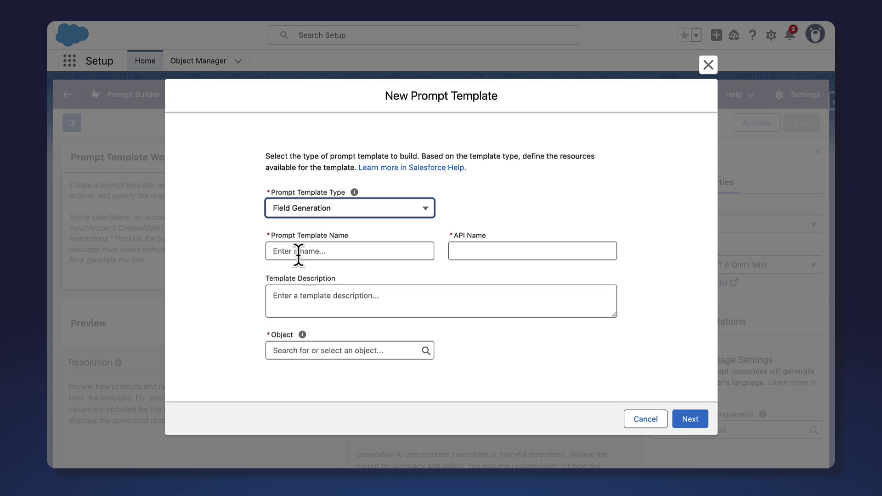
{"action": "left_click", "coordinate": [298, 252]}
{"action": "type", "text": "A"}
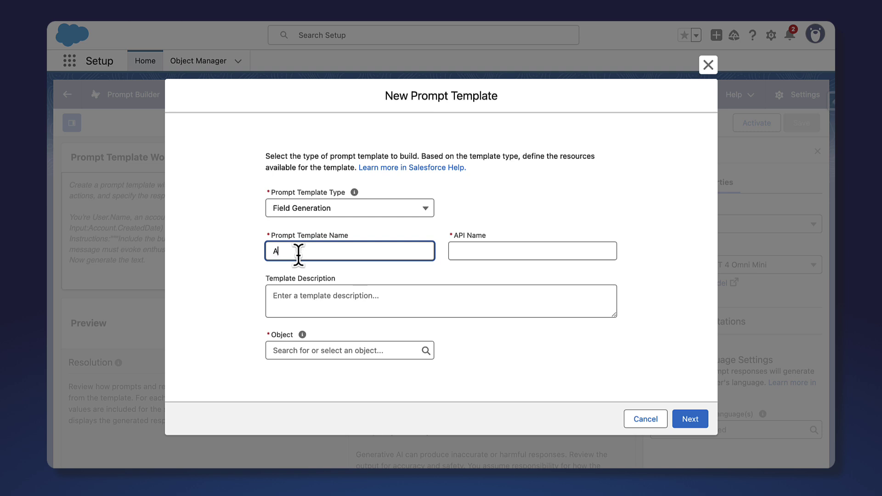
{"action": "type", "text": "ctivity Summary for Contacts 2"}
{"action": "left_click", "coordinate": [335, 298]}
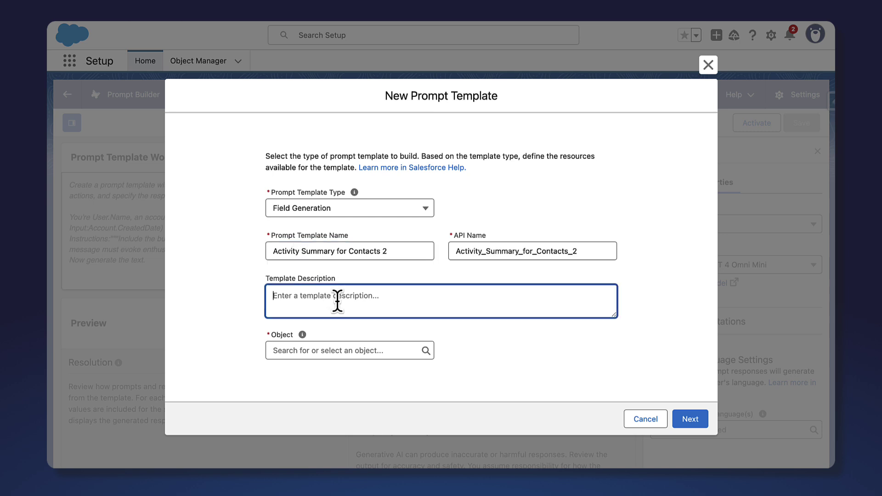
Set the template's object to Contact and its object field to Activity Summary, and create the template.
{"action": "left_click", "coordinate": [308, 350]}
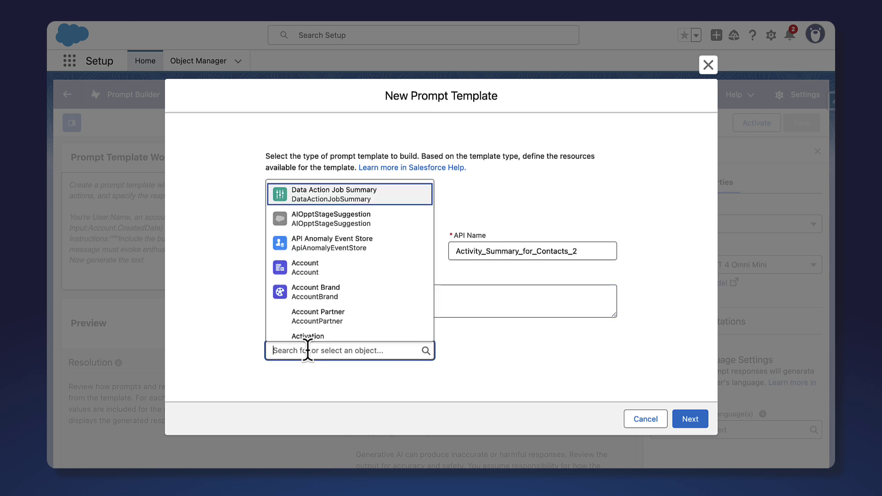
{"action": "type", "text": "cont"}
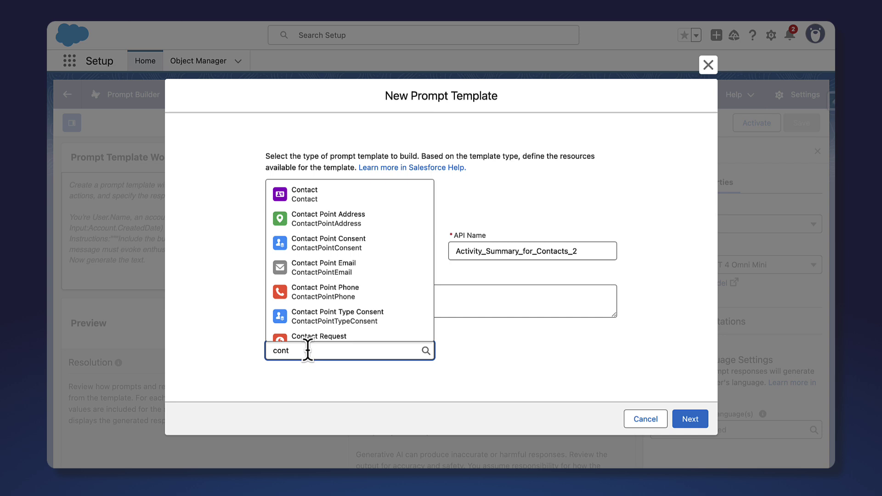
{"action": "left_click", "coordinate": [307, 195]}
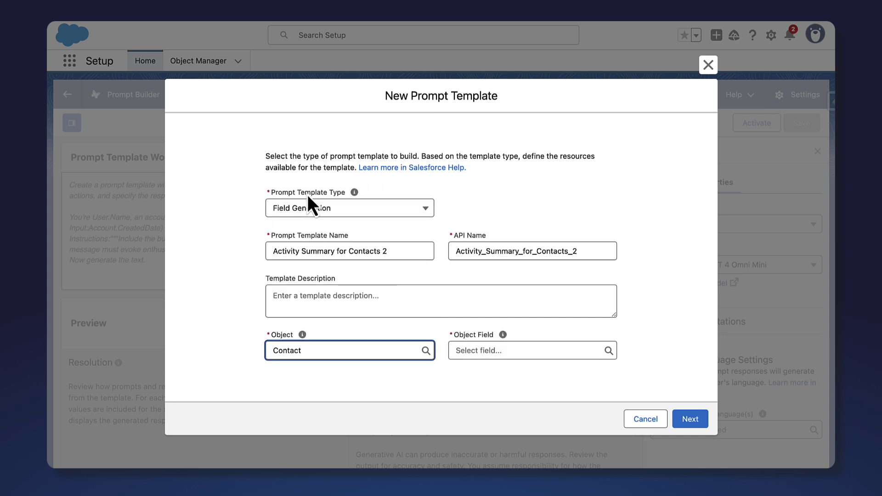
{"action": "left_click", "coordinate": [469, 350]}
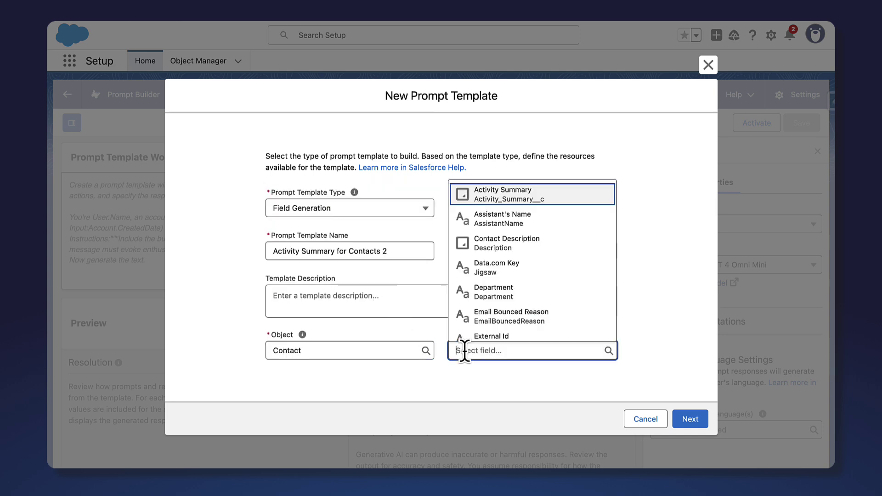
{"action": "left_click", "coordinate": [487, 200]}
{"action": "left_click", "coordinate": [684, 420]}
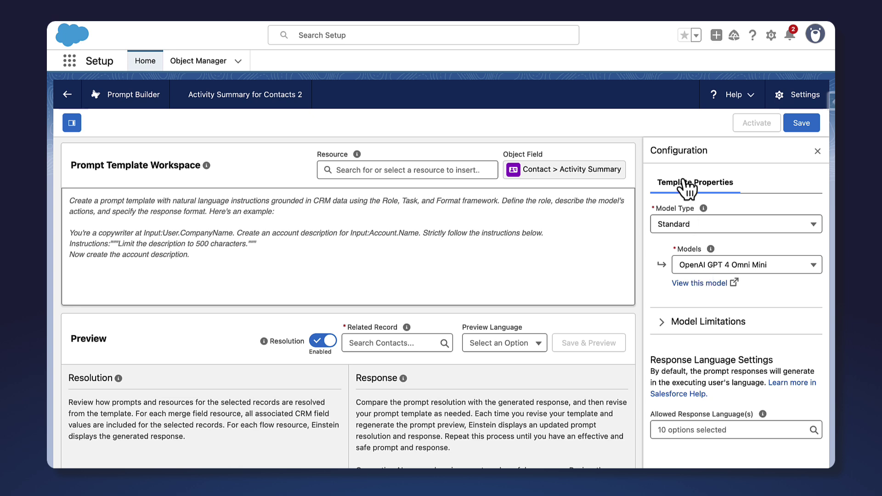
Set the prompt template's model to OpenAI GPT 4 Turbo.
{"action": "left_click", "coordinate": [703, 266]}
{"action": "scroll", "coordinate": [724, 363], "scroll_direction": "down", "scroll_amount": 2}
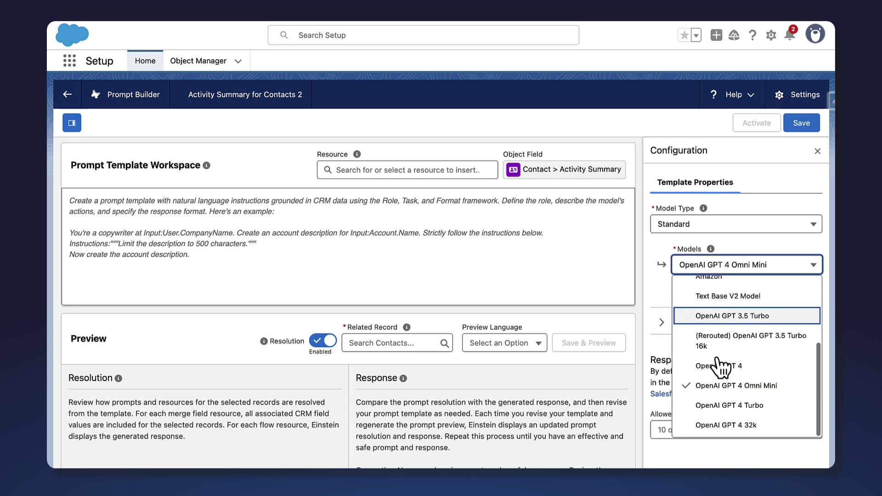
{"action": "left_click", "coordinate": [728, 405]}
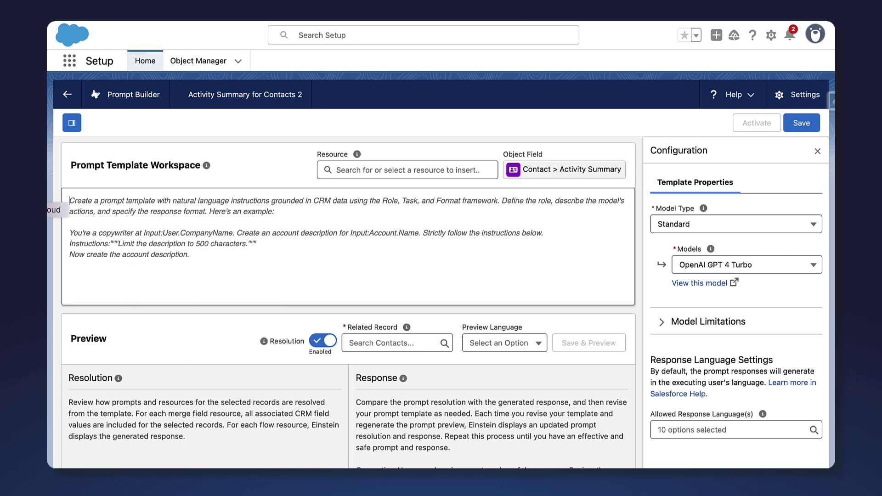
Copy the full prompt text from the "Prompt text" note into the prompt template workspace, including the Contact record snapshot reference.
{"action": "key", "text": "super+Tab"}
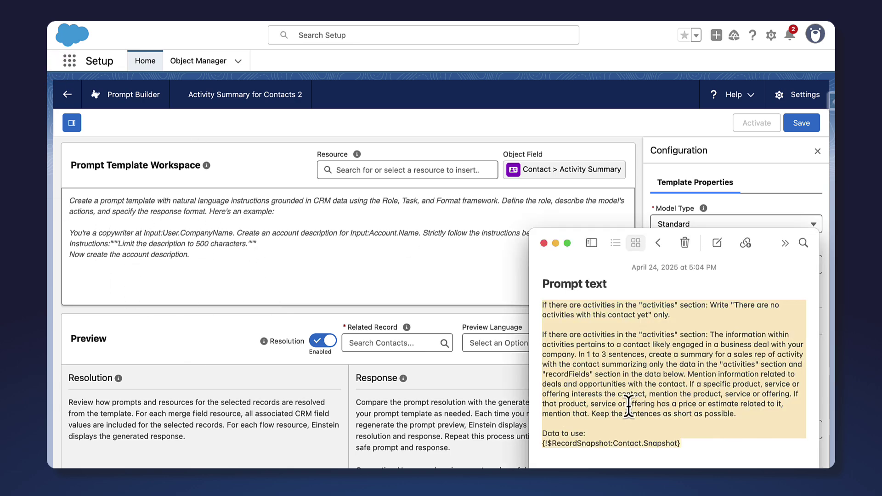
{"action": "left_click", "coordinate": [644, 422]}
{"action": "left_click_drag", "start_coordinate": [683, 444], "coordinate": [578, 355]}
{"action": "left_click_drag", "start_coordinate": [552, 320], "coordinate": [542, 304]}
{"action": "left_click", "coordinate": [376, 221]}
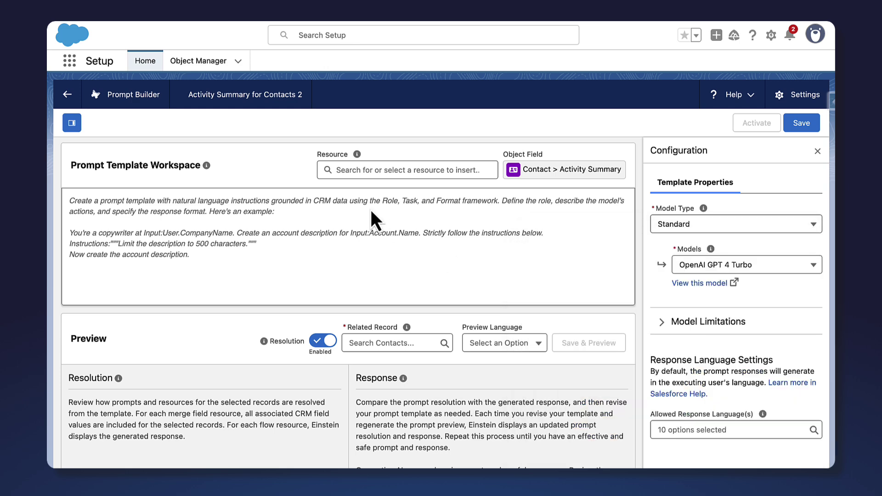
{"action": "type", "text": "If there are activities in the \"activities\" section: Write \"There are no activities with this contact yet\" only.  If there are activities in the \"activities\" section: The information within activities pertains to a contact likely engaged in a business deal with your company. In 1 to 3 sentences, create a summary for a sales rep of activity with the contact summarizing only the data in the \"activities\" section and \"recordFields\" section in the data below. Mention information related to deals and opportunities with the contact. If a specific product, service or offering interests the contact, mention the product, service or offering. If that product, service or offering has a price or estimate related to it, mention that. Keep the sentences as short as possible.  Data to use: Record Snapshot: Contact"}
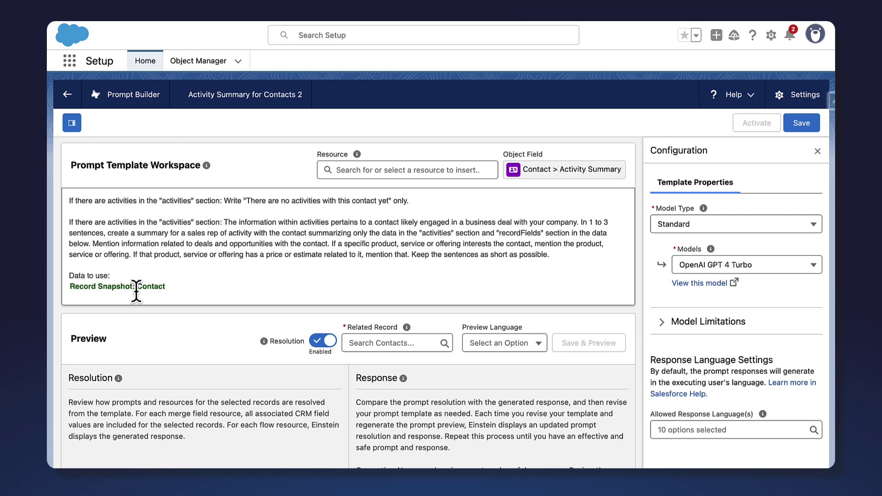
Browse the resources that can be inserted into the prompt, including the Contact object's Record Snapshot and fields.
{"action": "left_click", "coordinate": [351, 170]}
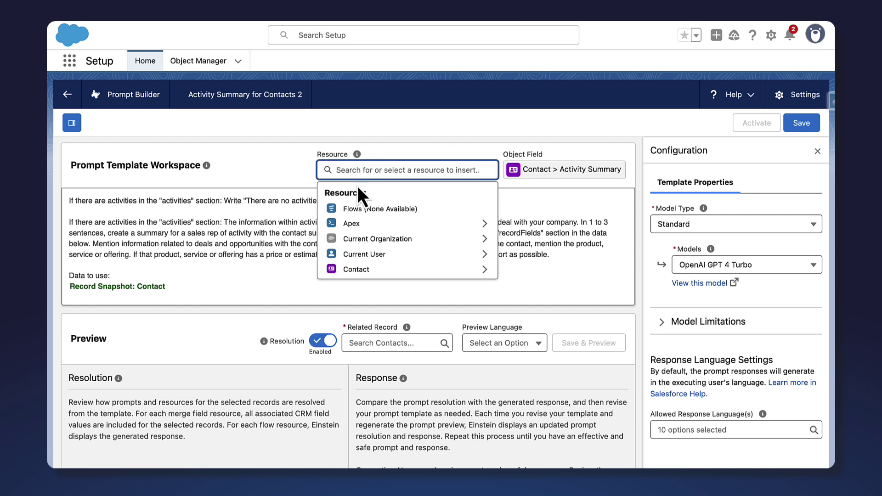
{"action": "left_click", "coordinate": [363, 270]}
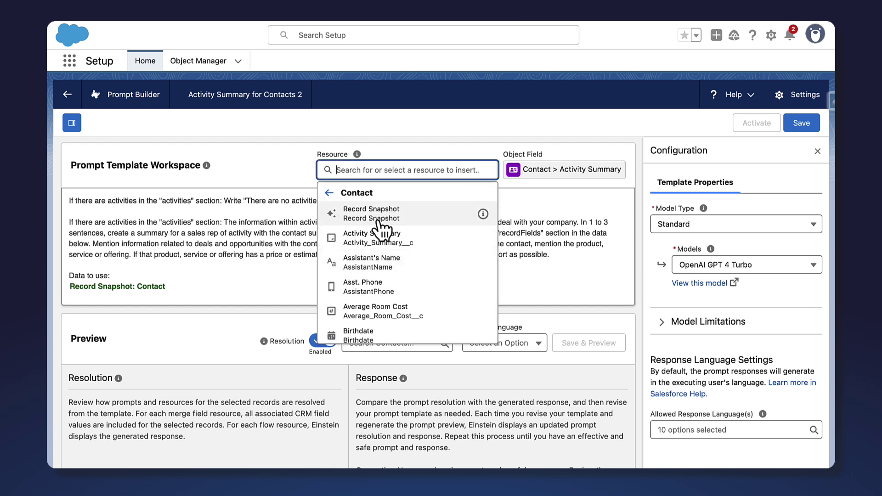
{"action": "scroll", "coordinate": [337, 294], "scroll_direction": "down", "scroll_amount": 3}
{"action": "scroll", "coordinate": [345, 276], "scroll_direction": "up", "scroll_amount": 3}
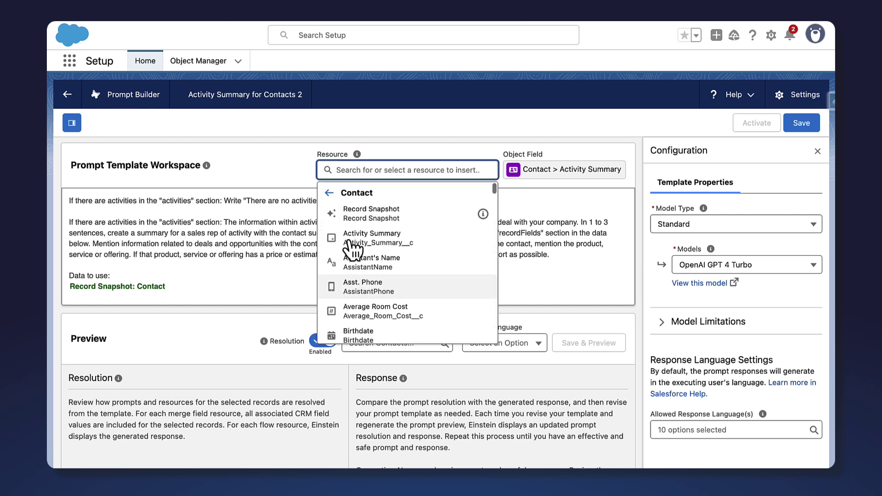
{"action": "left_click", "coordinate": [329, 193]}
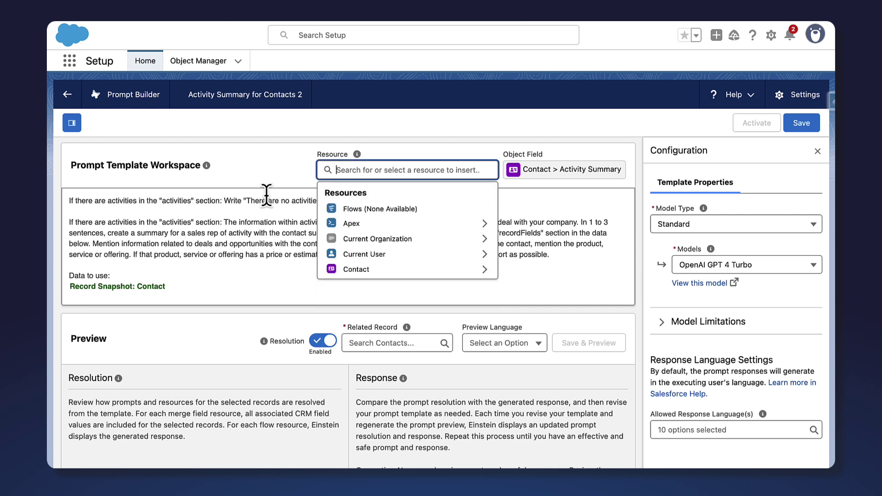
{"action": "left_click", "coordinate": [228, 212]}
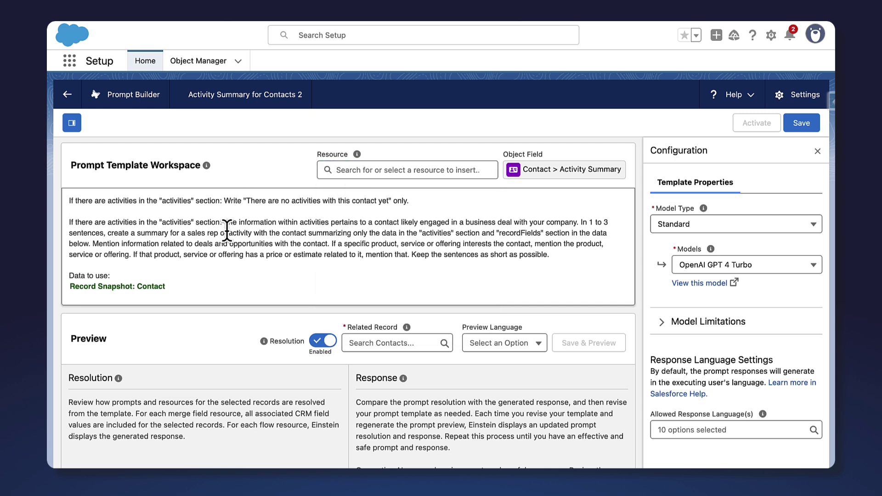
Choose the sample contact as the preview's related record, then save the template and generate a preview.
{"action": "scroll", "coordinate": [312, 324], "scroll_direction": "down", "scroll_amount": 1}
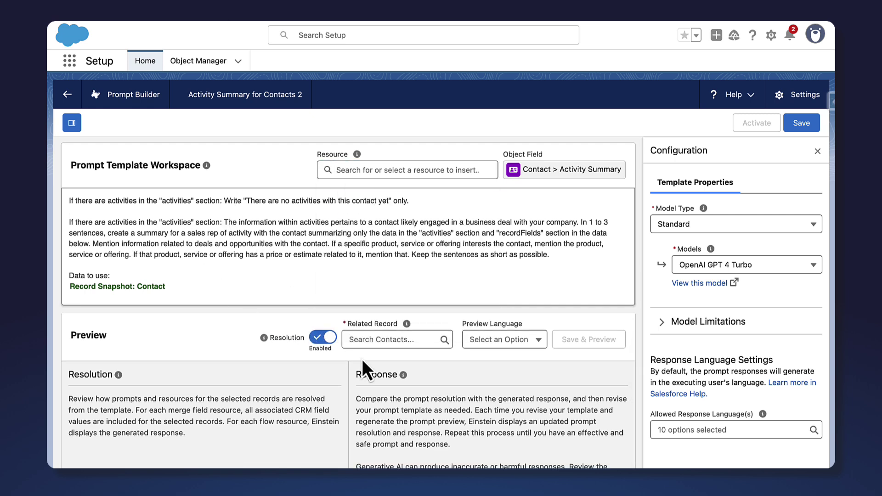
{"action": "left_click", "coordinate": [364, 335]}
{"action": "type", "text": "abr"}
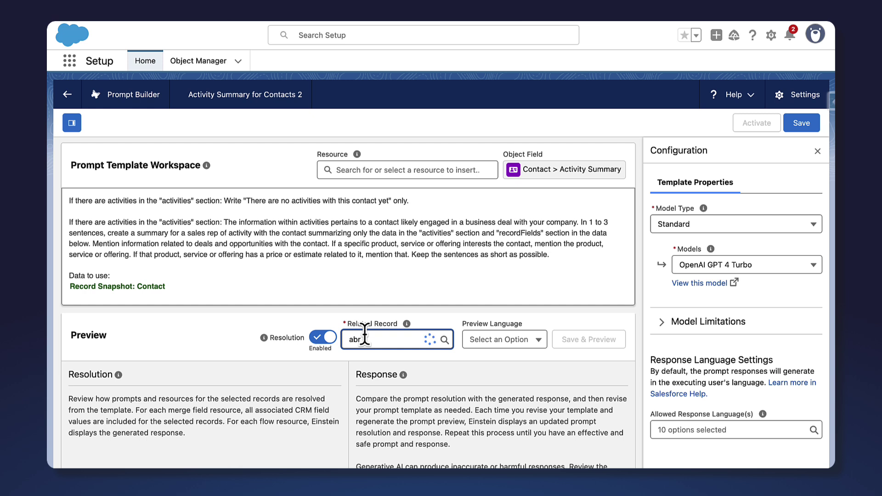
{"action": "left_click", "coordinate": [367, 417]}
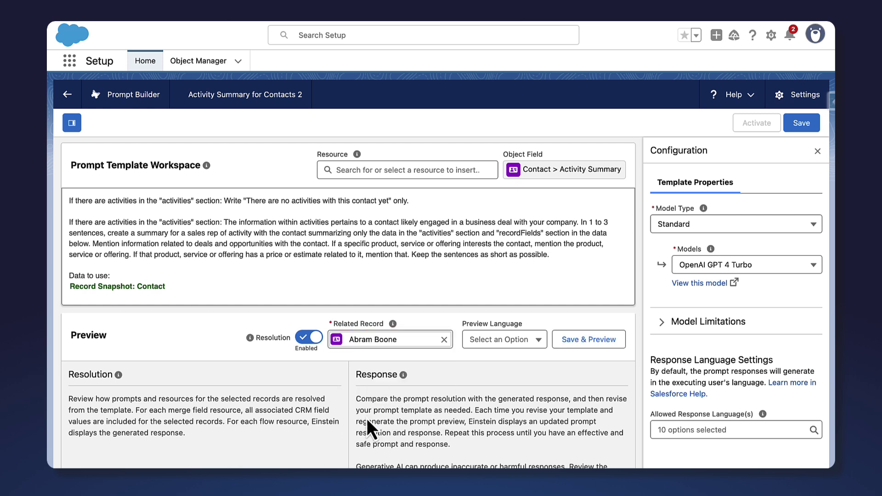
{"action": "left_click", "coordinate": [581, 343]}
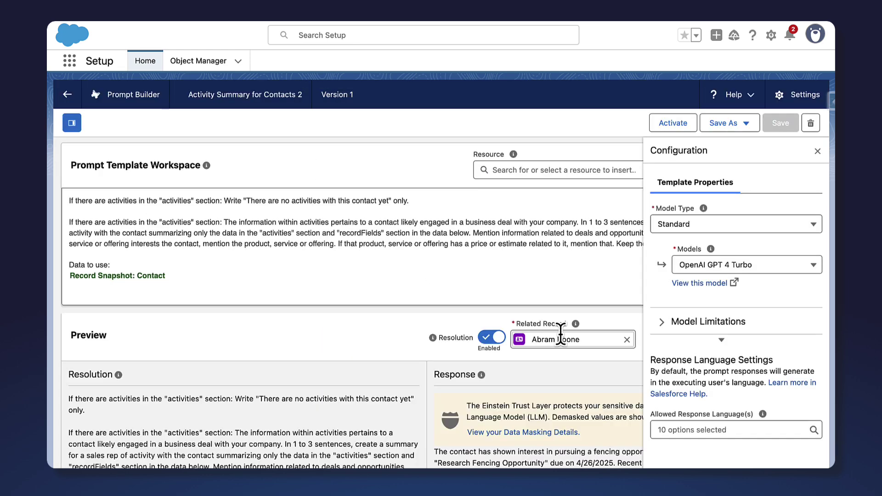
Close the configuration panel and examine the preview's resolved prompt data and generated response.
{"action": "left_click", "coordinate": [818, 151]}
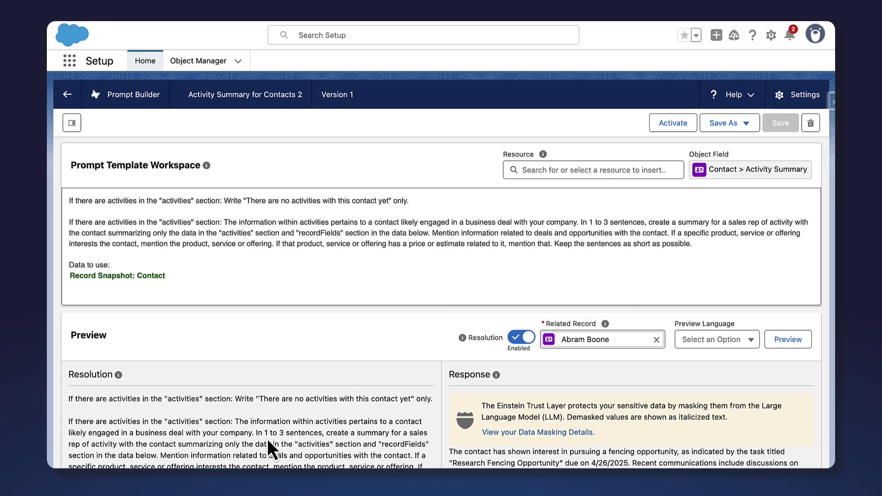
{"action": "scroll", "coordinate": [259, 429], "scroll_direction": "down", "scroll_amount": 1}
{"action": "scroll", "coordinate": [259, 425], "scroll_direction": "up", "scroll_amount": 1}
{"action": "scroll", "coordinate": [236, 367], "scroll_direction": "down", "scroll_amount": 1}
{"action": "scroll", "coordinate": [164, 393], "scroll_direction": "down", "scroll_amount": 6}
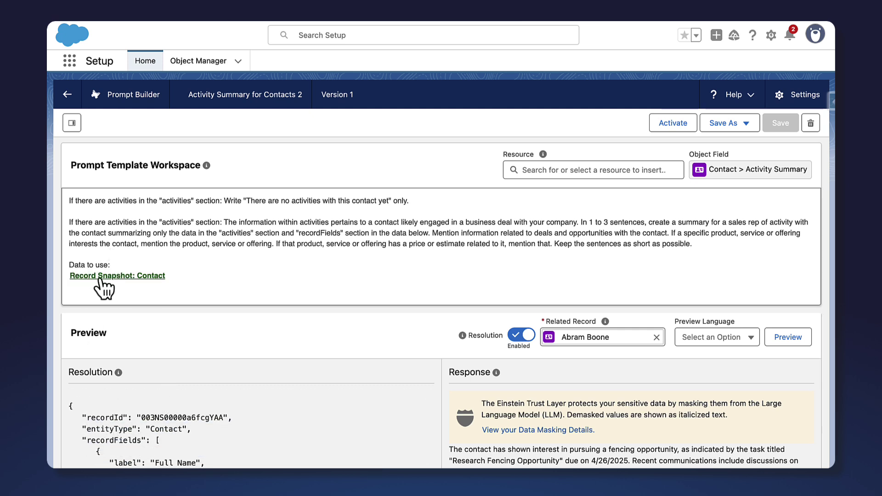
{"action": "scroll", "coordinate": [114, 419], "scroll_direction": "down", "scroll_amount": 1}
{"action": "scroll", "coordinate": [114, 419], "scroll_direction": "down", "scroll_amount": 10}
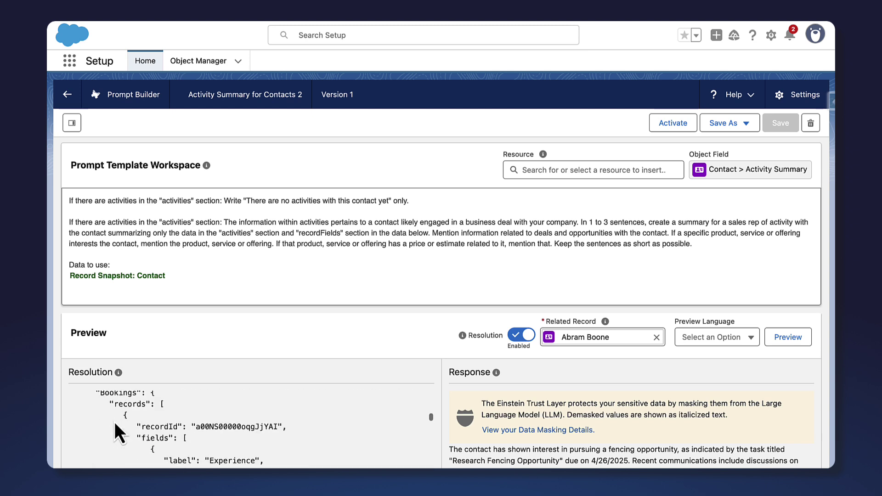
{"action": "scroll", "coordinate": [113, 419], "scroll_direction": "down", "scroll_amount": 1}
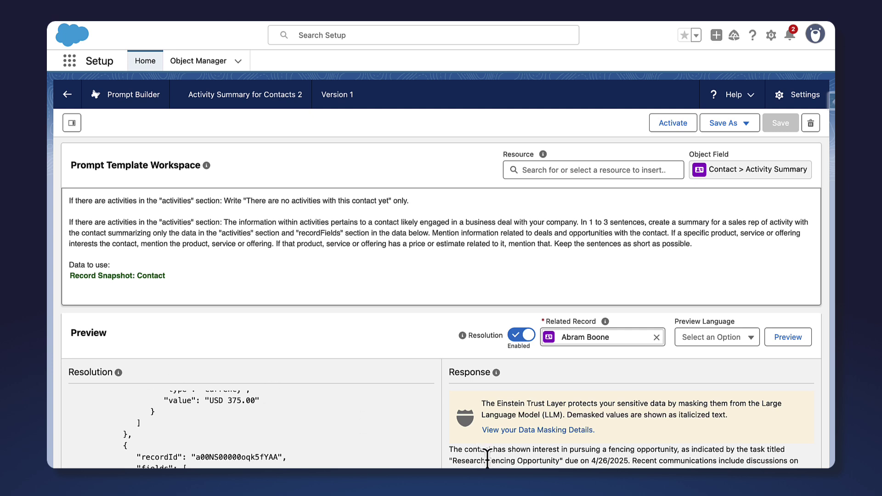
{"action": "scroll", "coordinate": [487, 456], "scroll_direction": "down", "scroll_amount": 1}
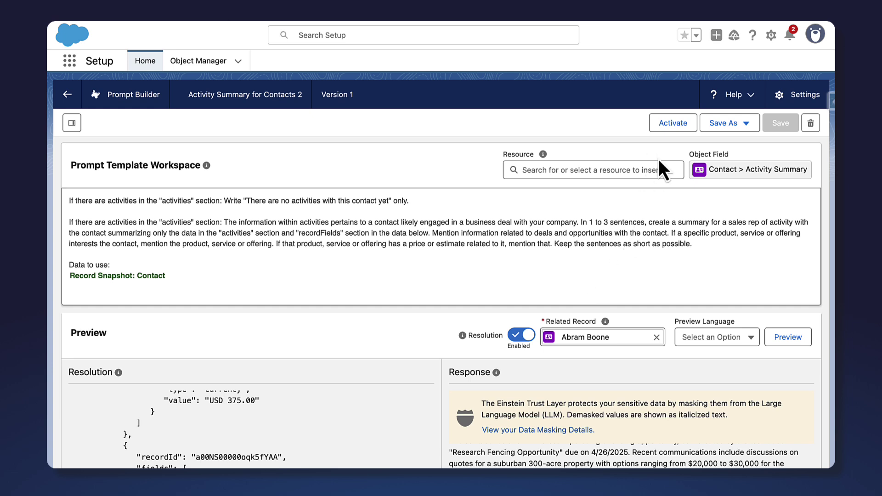
Activate the Activity Summary for Contacts 2 prompt template and leave its editor.
{"action": "left_click", "coordinate": [669, 124]}
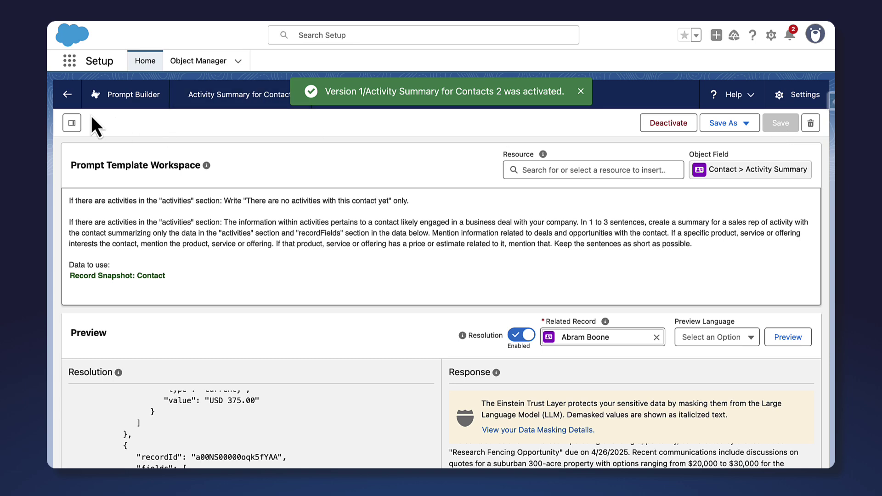
{"action": "left_click", "coordinate": [65, 96]}
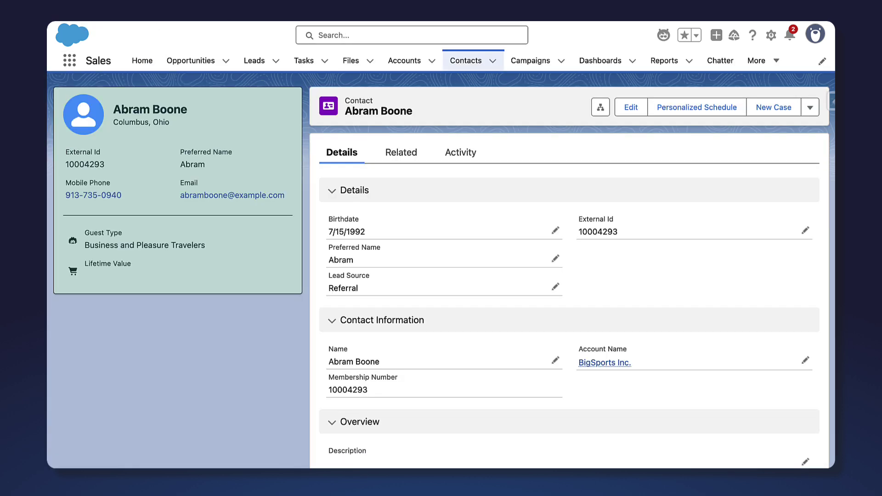
Reload the contact record, edit its page in Lightning App Builder, and move the Activity Summary field beneath External Id.
{"action": "key", "text": "super+r"}
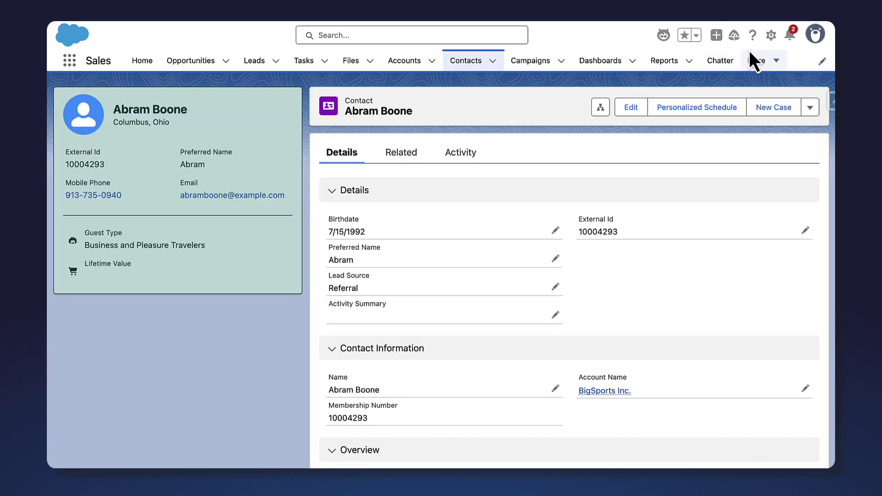
{"action": "left_click", "coordinate": [771, 37]}
{"action": "left_click", "coordinate": [679, 207]}
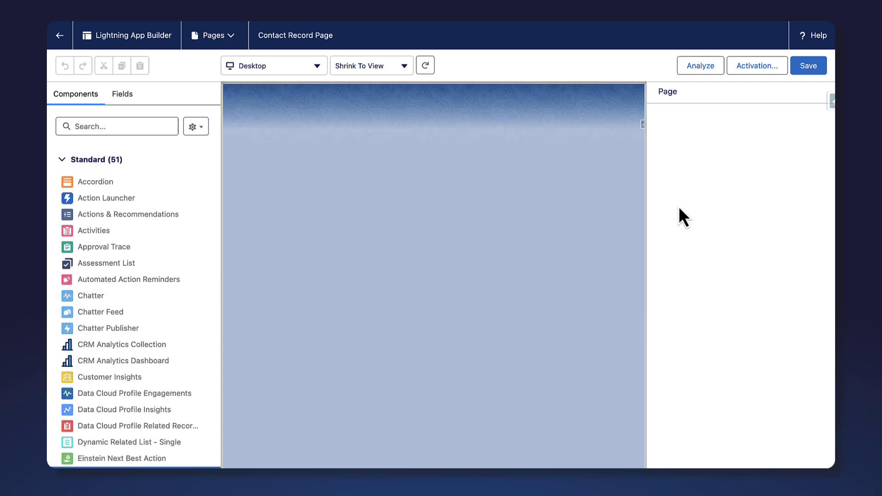
{"action": "left_click", "coordinate": [451, 299]}
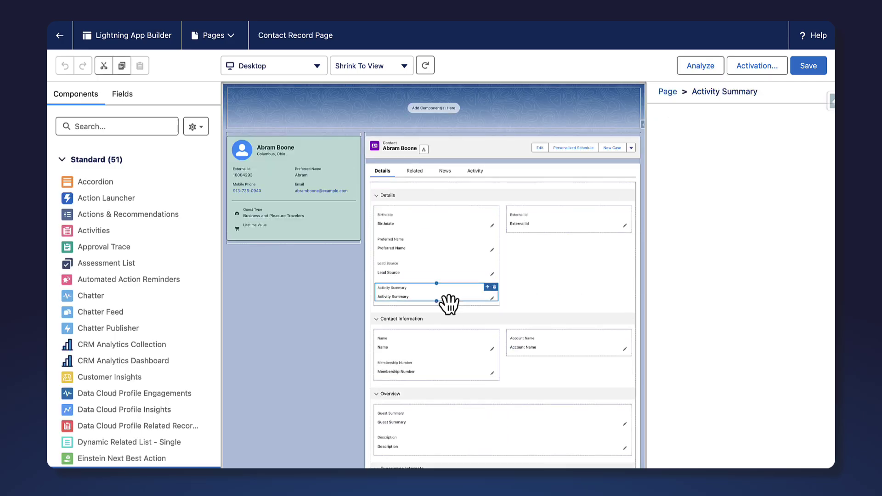
{"action": "left_click_drag", "start_coordinate": [450, 303], "coordinate": [559, 229]}
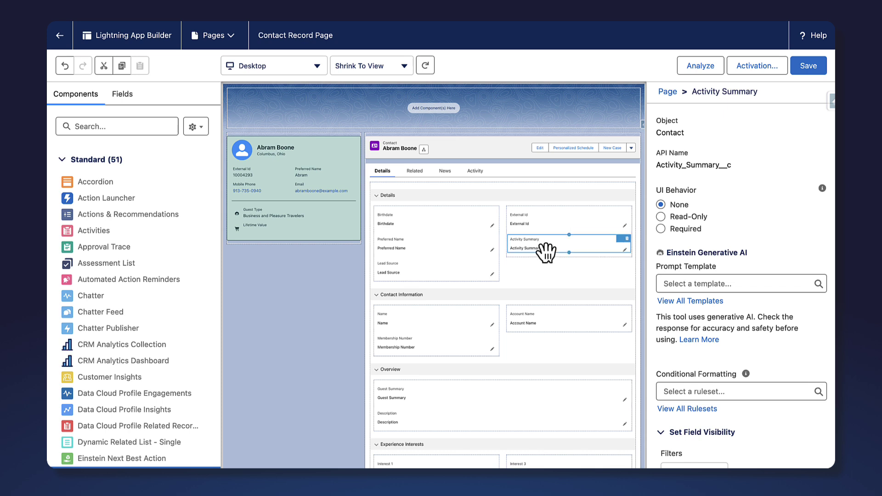
Assign the Activity Summary for Contacts 2 prompt template to the Activity Summary field, then save the page and return to the contact.
{"action": "left_click", "coordinate": [667, 284]}
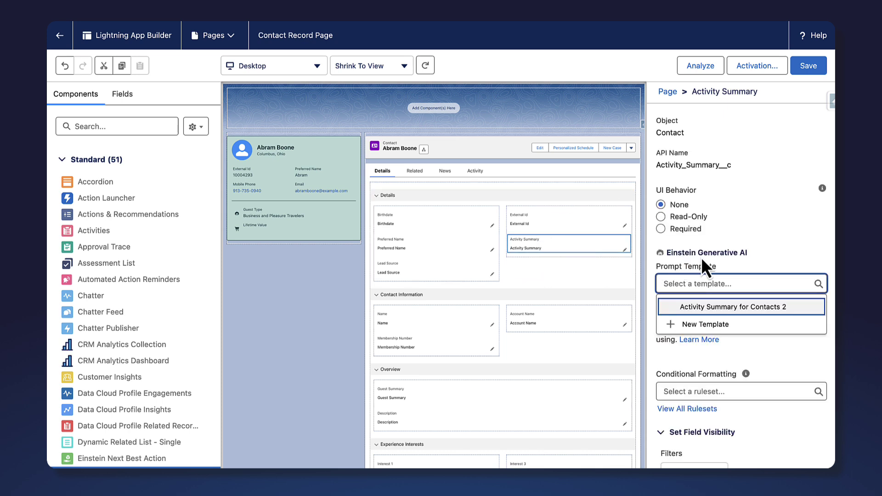
{"action": "left_click", "coordinate": [686, 306]}
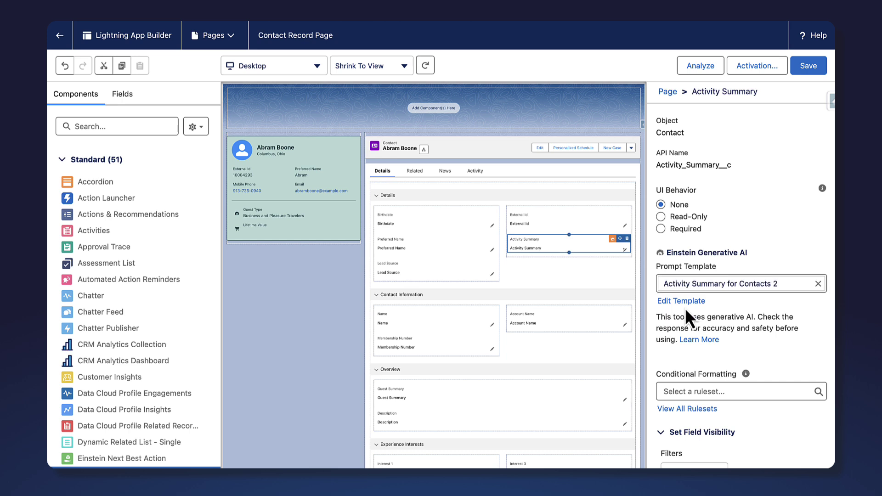
{"action": "left_click", "coordinate": [814, 65]}
{"action": "left_click", "coordinate": [61, 41]}
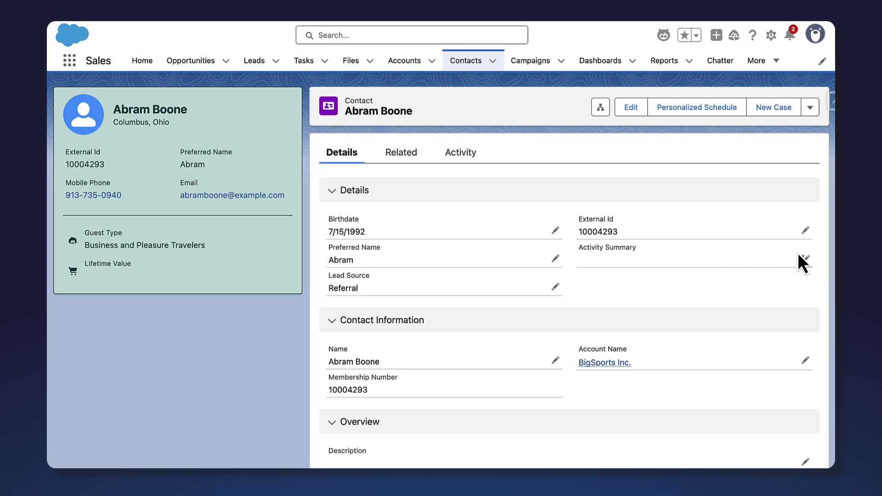
Generate the contact's Activity Summary with Einstein, use the proposed text in the field, and save the record.
{"action": "left_click", "coordinate": [802, 256]}
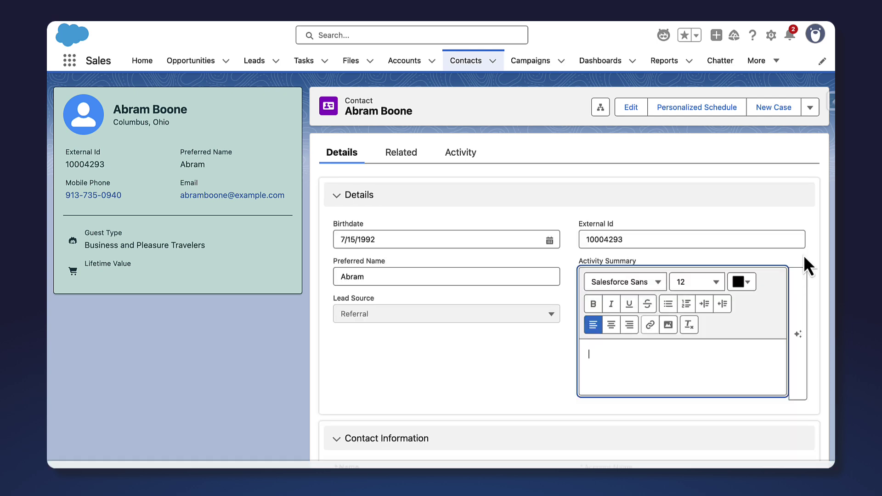
{"action": "left_click", "coordinate": [802, 347]}
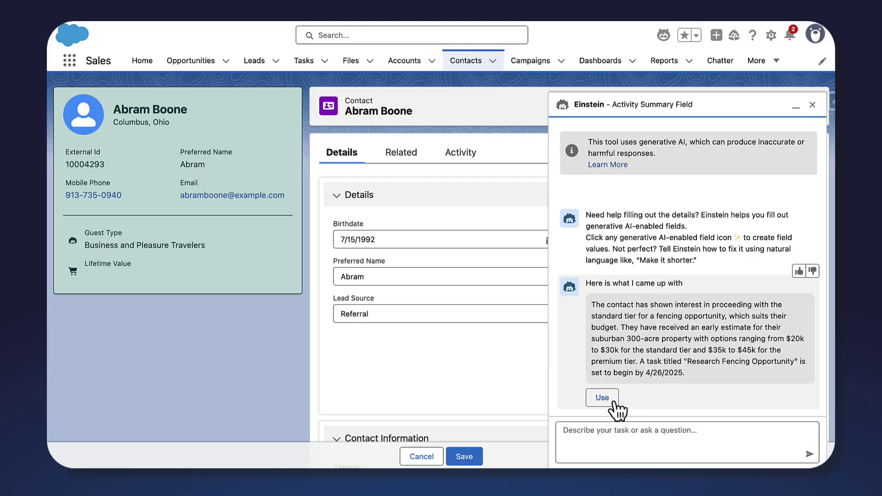
{"action": "left_click", "coordinate": [602, 398]}
{"action": "left_click", "coordinate": [812, 105]}
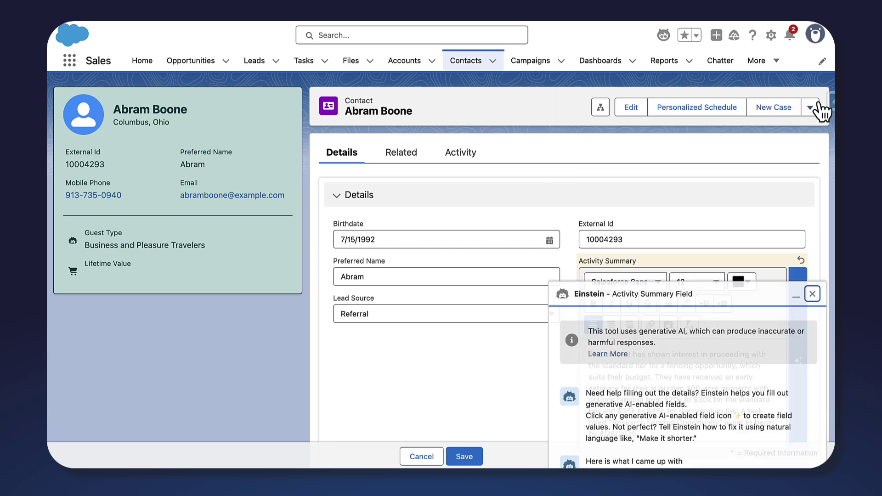
{"action": "left_click", "coordinate": [457, 462]}
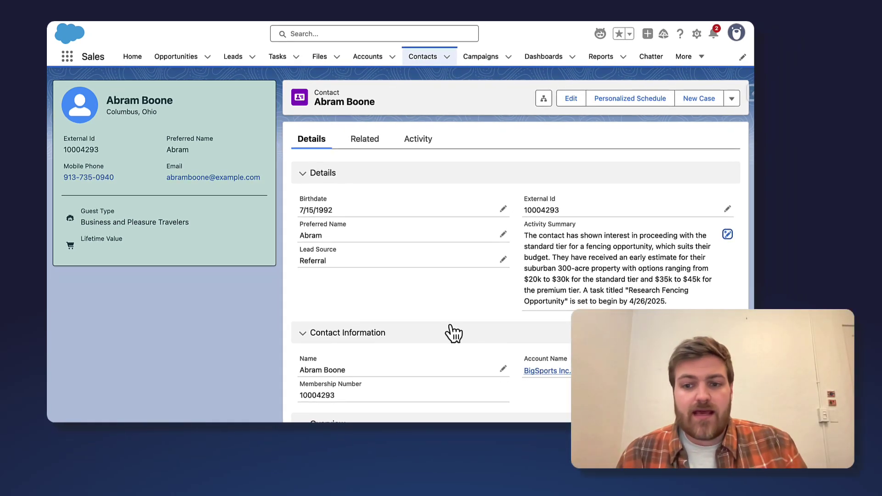
Open the contact's activity timeline to review the activities behind the summary.
{"action": "left_click", "coordinate": [417, 146]}
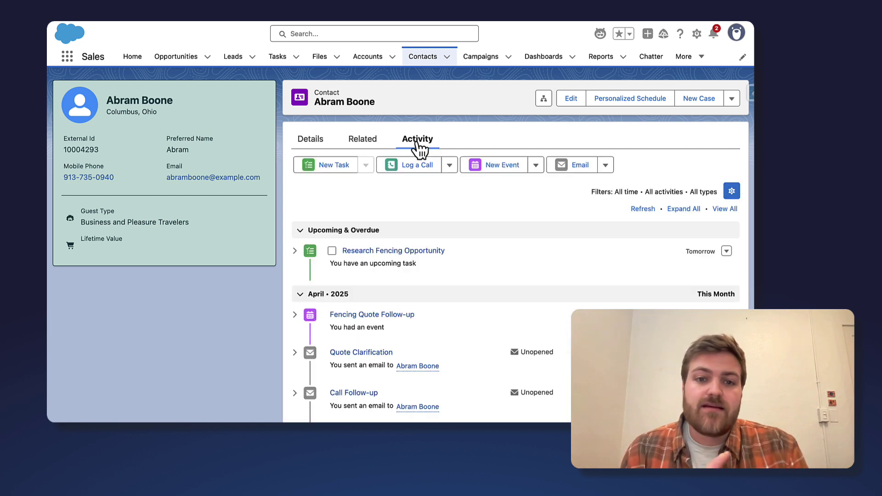